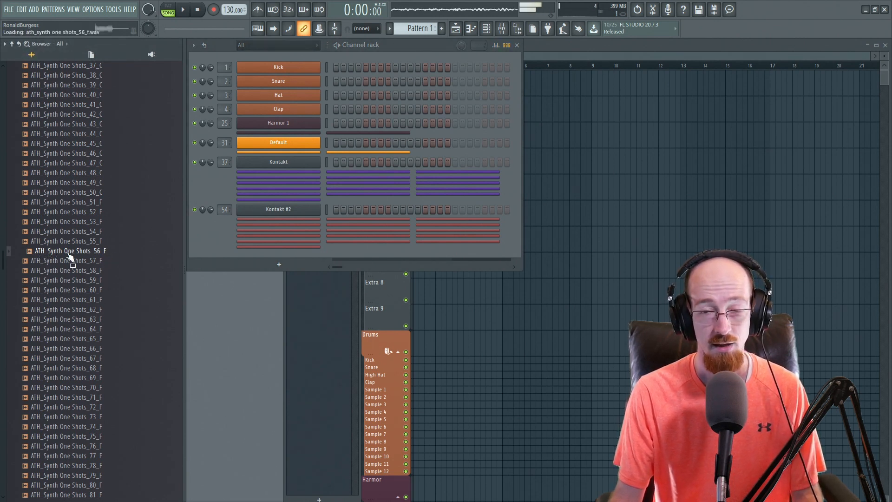
Load the ATH_Synth One Shots_56_F sample into a new channel and open its channel settings
left_click_drag(70, 257, 270, 257)
left_click(292, 257)
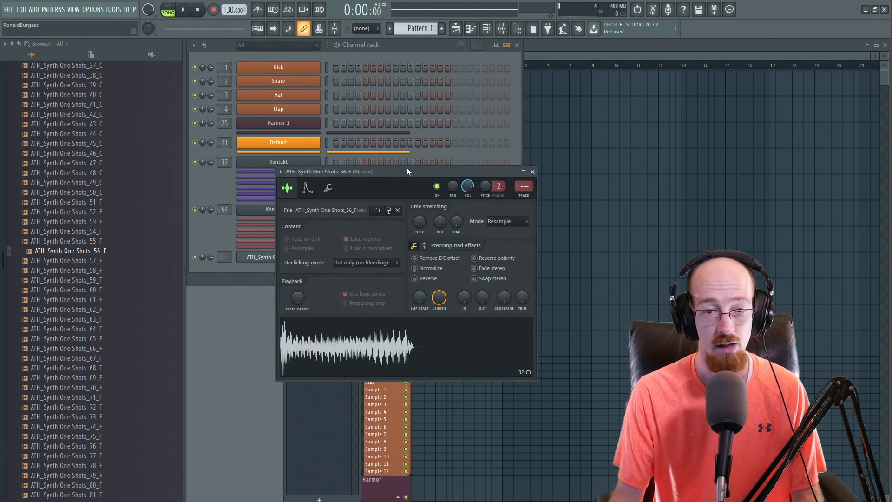
left_click_drag(398, 169, 400, 144)
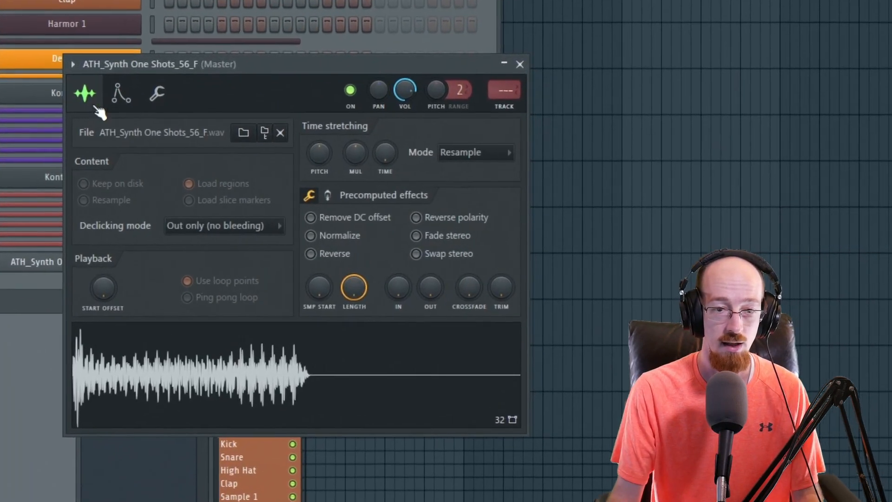
Preview the sample by playing notes on the keyboard in the envelope and sample views
left_click(121, 93)
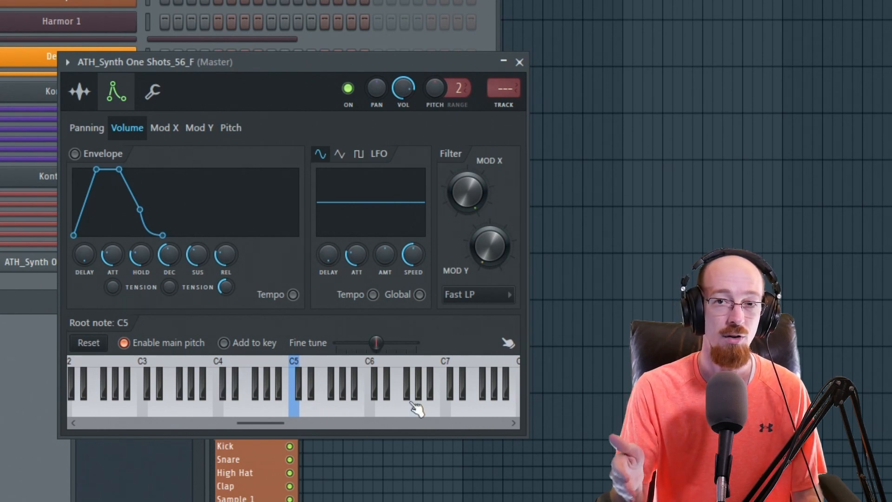
key("w")
key("e")
key("r")
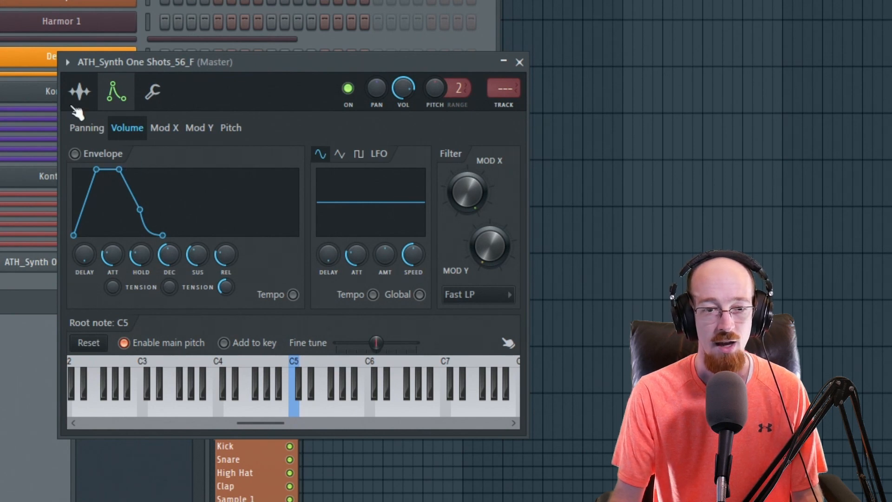
left_click(83, 95)
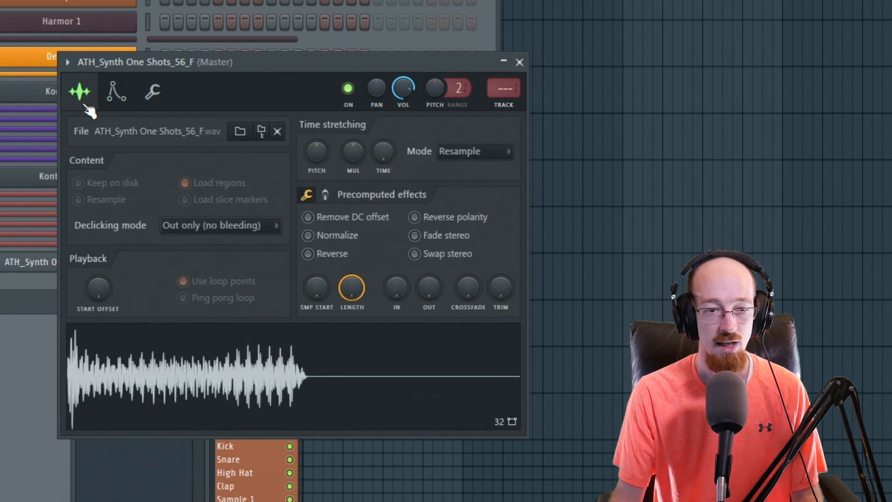
left_click(116, 92)
left_click(329, 413)
left_click(329, 413)
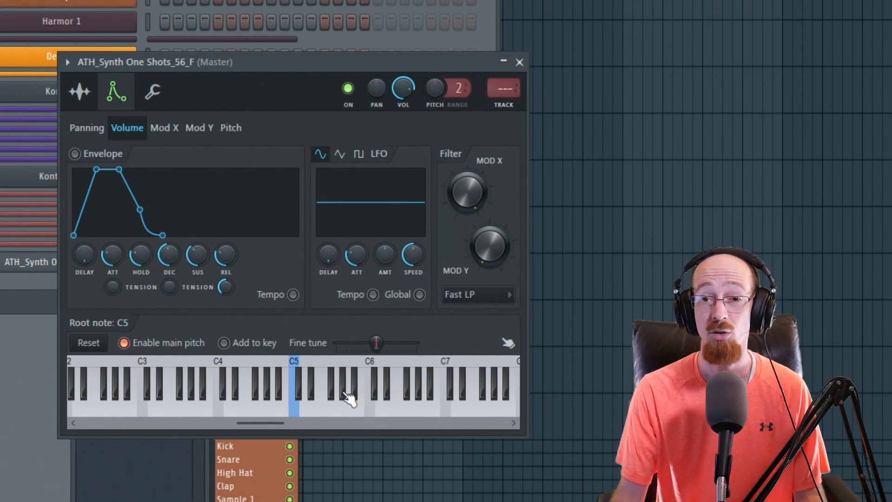
Nudge the time-stretch pitch knob and preview notes on the keyboard again
left_click(80, 95)
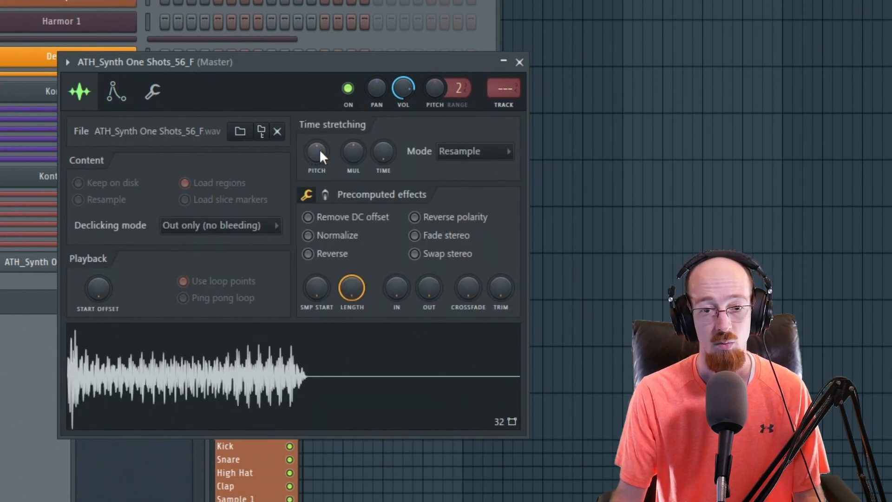
left_click_drag(320, 154, 319, 148)
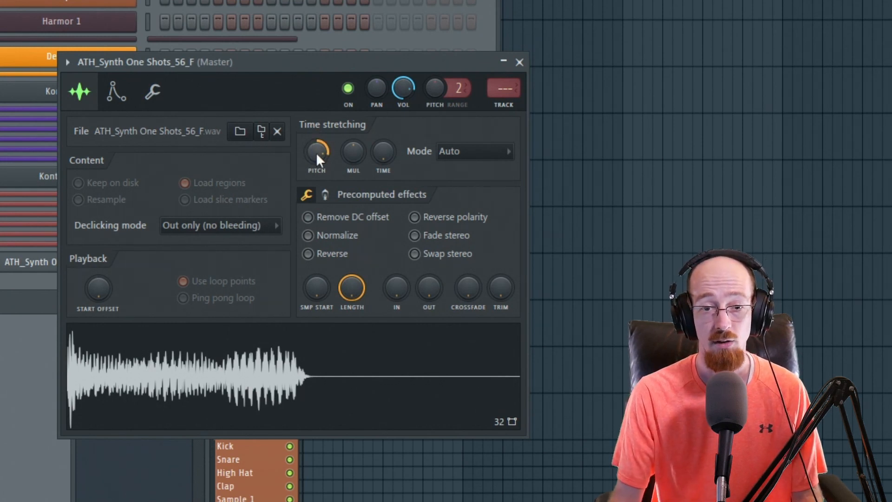
left_click_drag(316, 154, 316, 167)
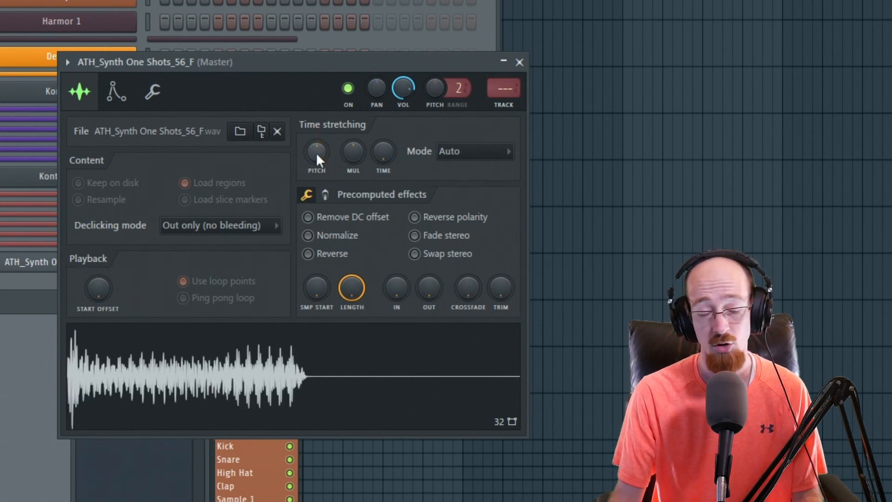
left_click(117, 92)
left_click(326, 409)
left_click(316, 408)
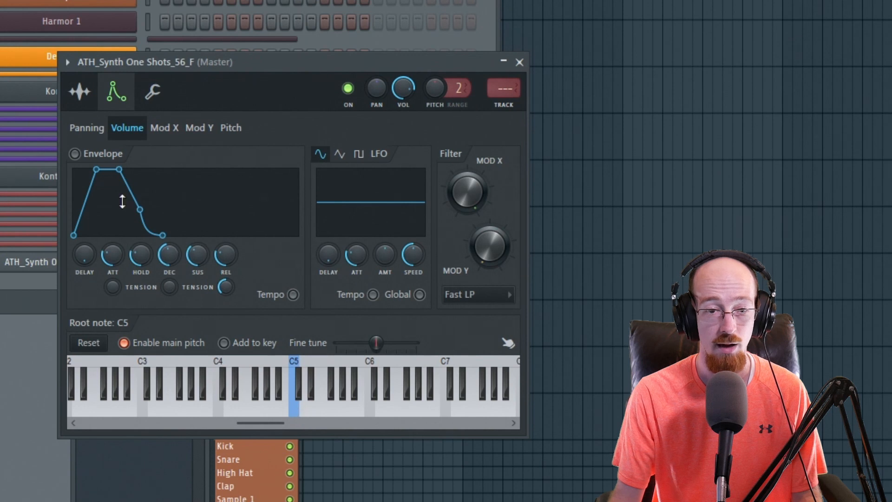
Set the time-stretching mode to Stretch
left_click(79, 92)
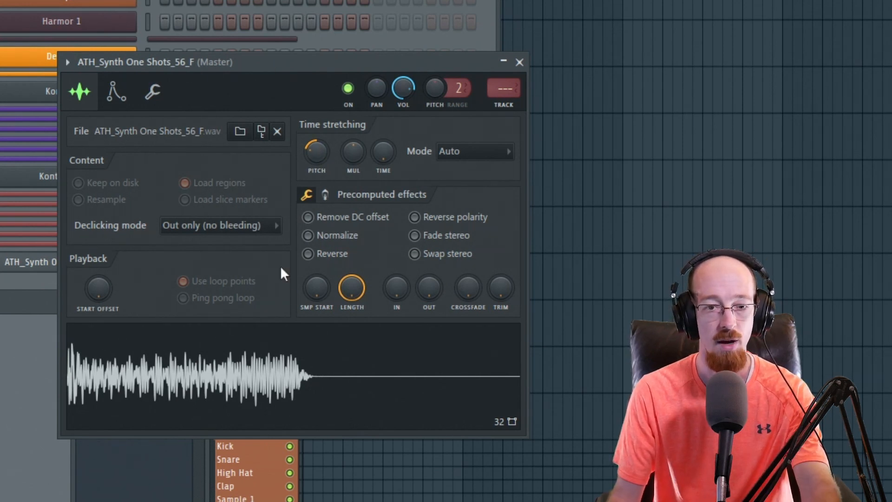
left_click(470, 151)
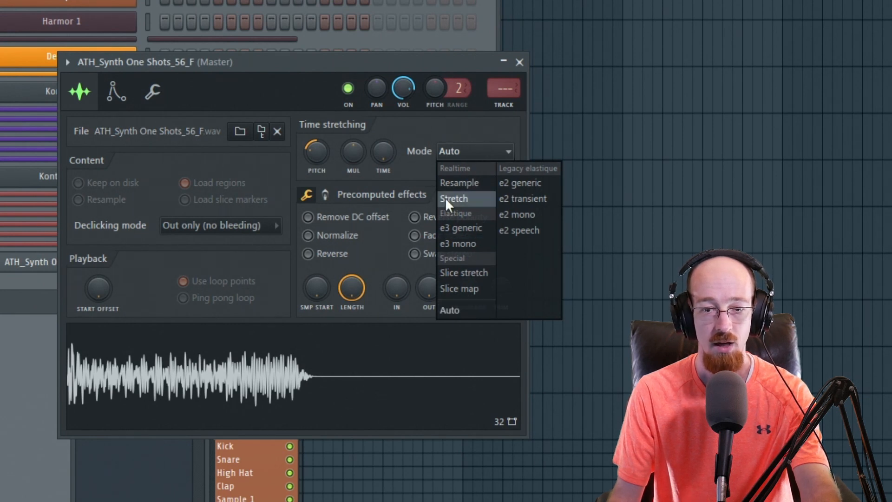
left_click(467, 199)
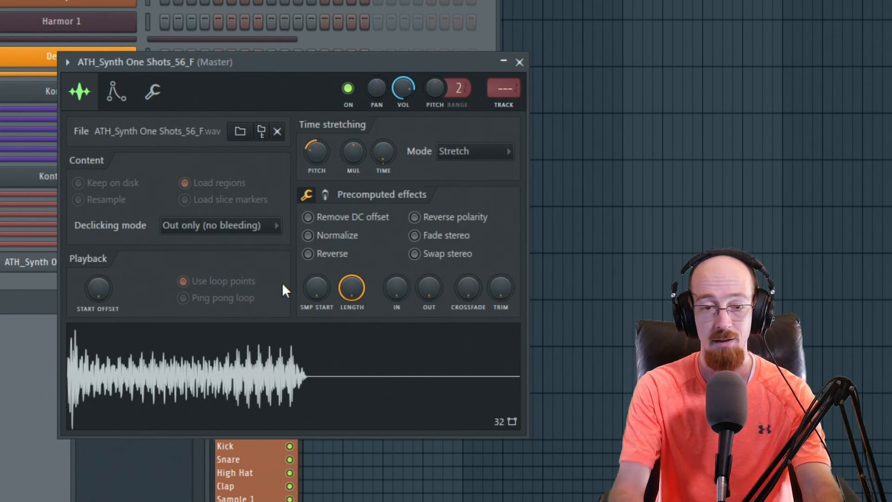
Enable the volume envelope and turn the attack, decay and release knobs down
left_click(116, 91)
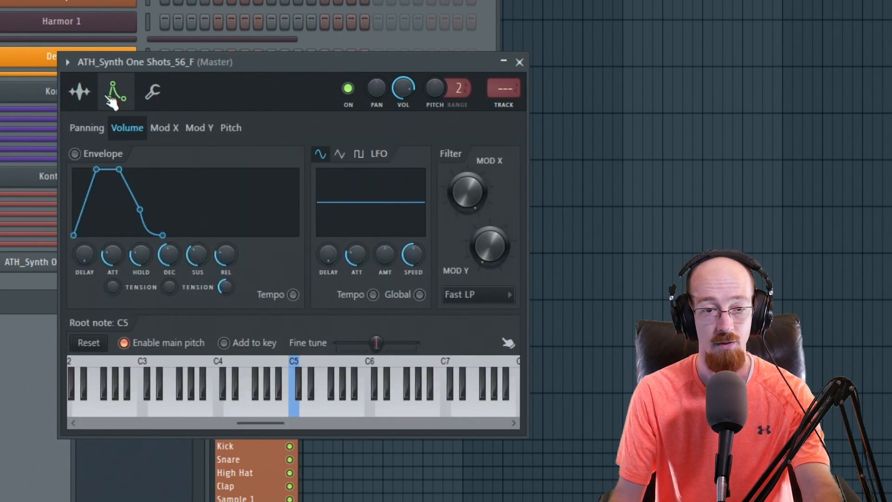
left_click(75, 154)
left_click_drag(113, 256, 113, 285)
left_click_drag(174, 245, 163, 267)
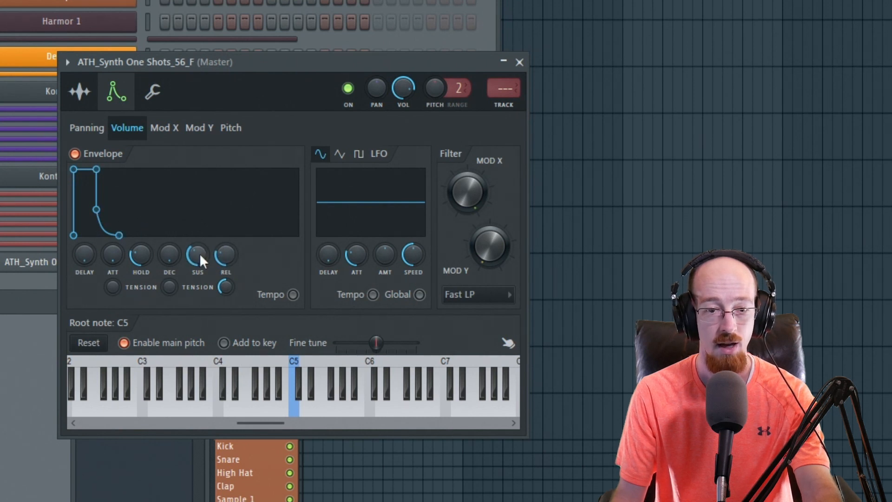
left_click_drag(225, 253, 225, 267)
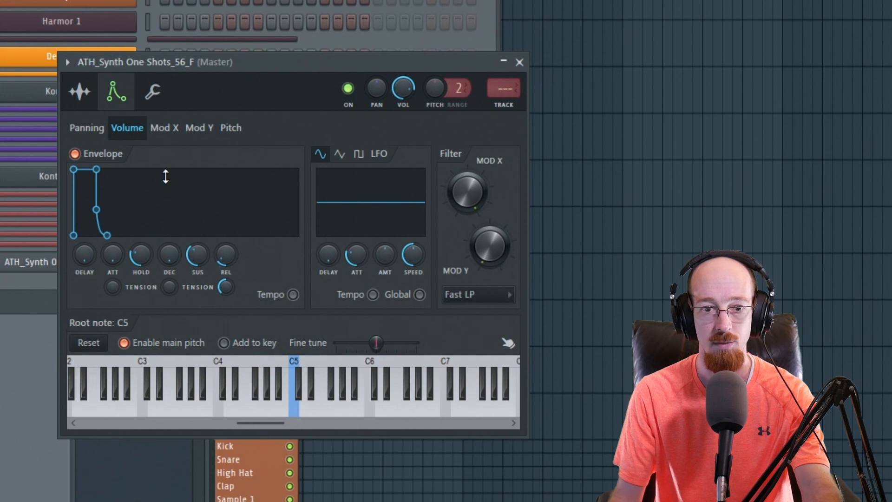
left_click(152, 91)
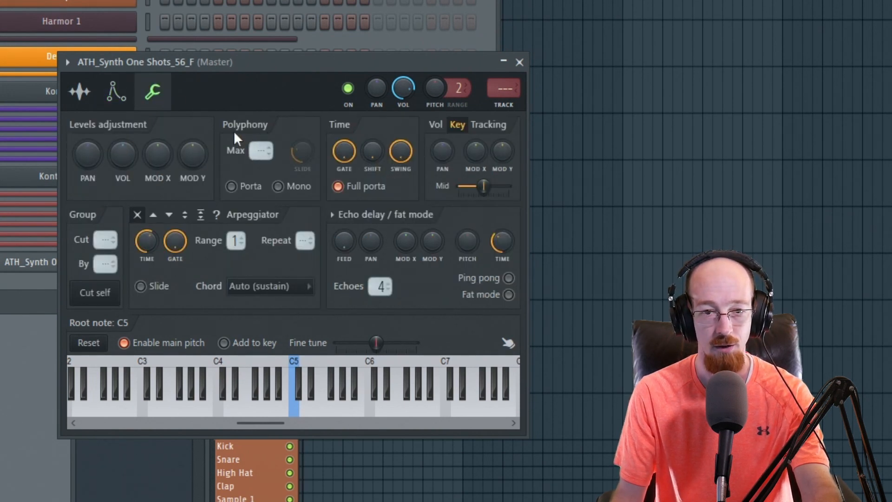
left_click(296, 187)
key("z")
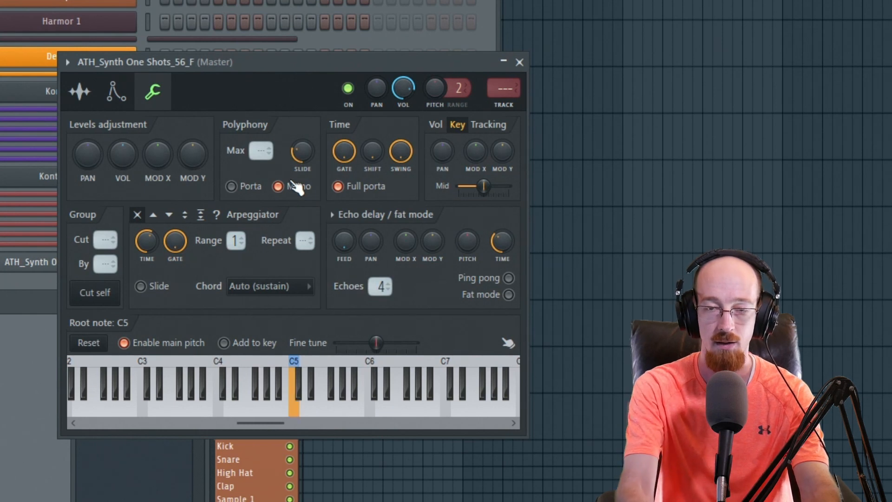
key("c")
key("z")
key("c")
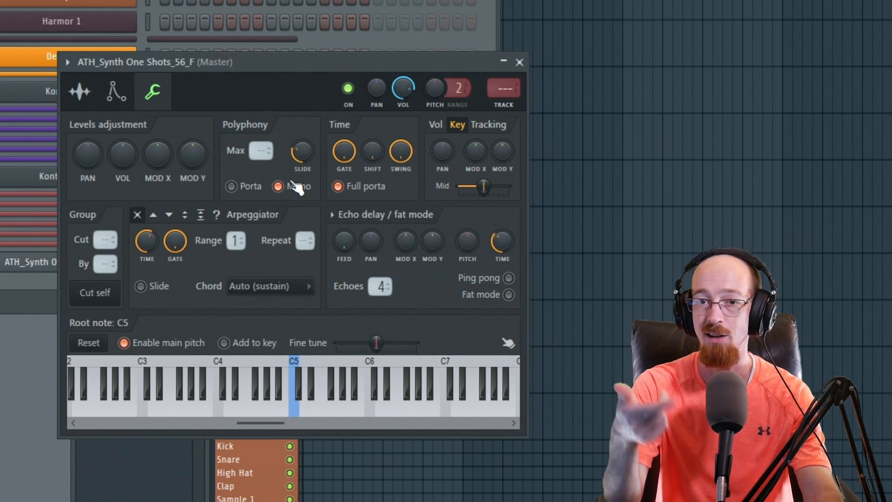
left_click(297, 186)
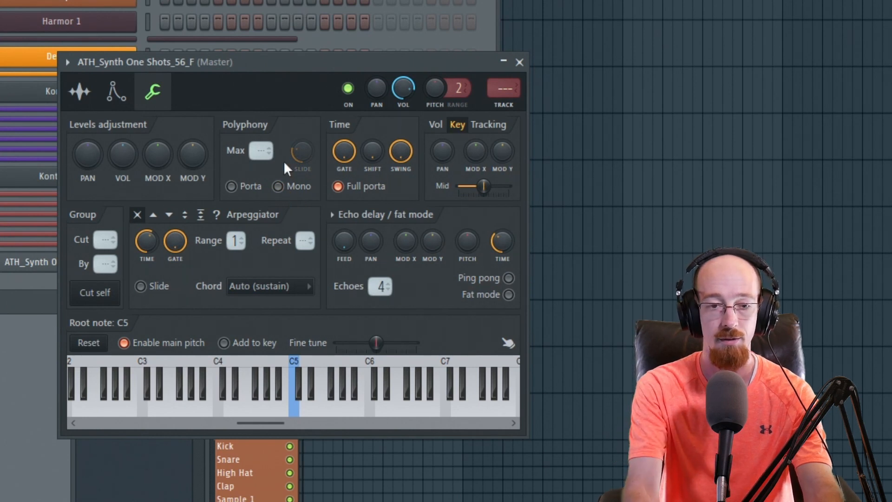
Open the sample in the pitch corrector
left_click(80, 92)
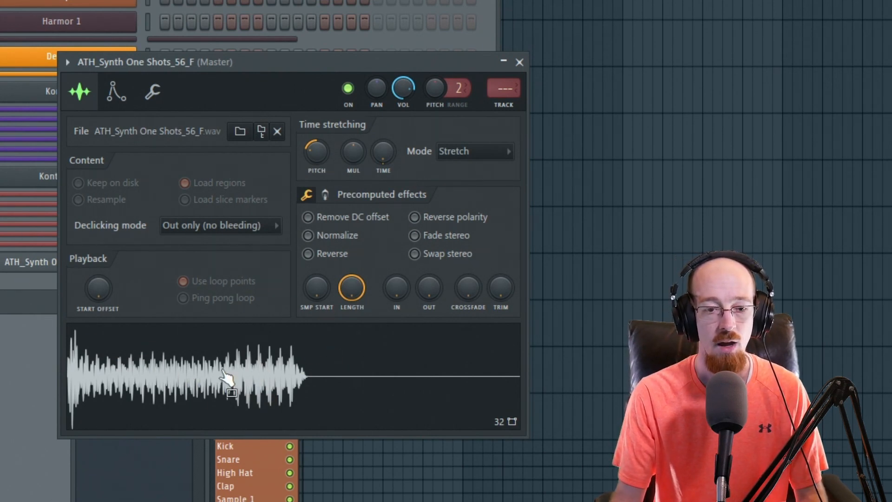
right_click(179, 353)
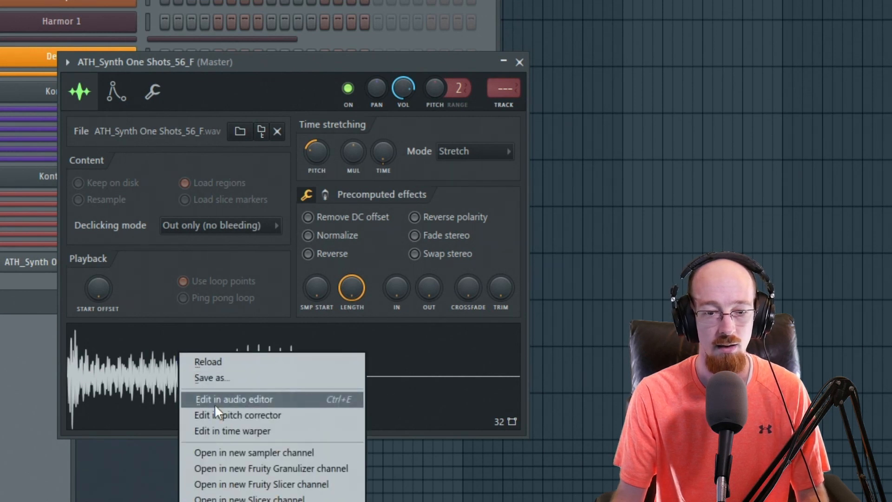
left_click(252, 414)
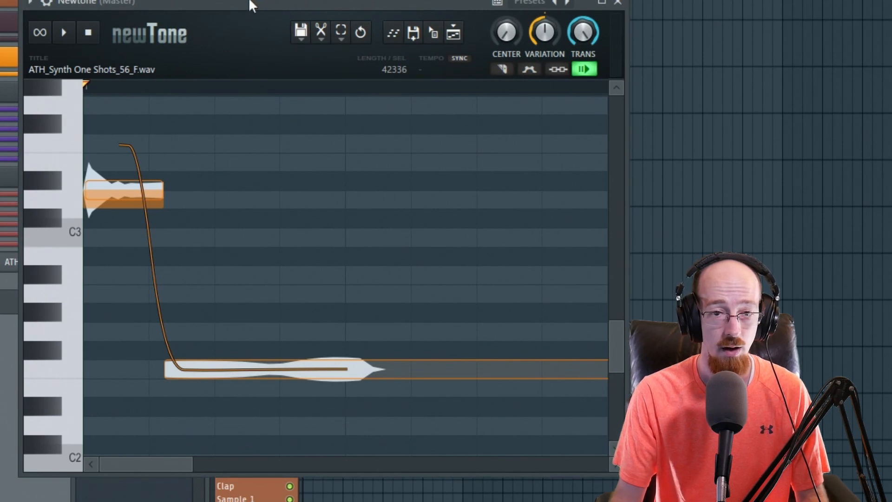
Play back the sample in the pitch corrector to inspect its notes
left_click_drag(254, 4, 365, 0)
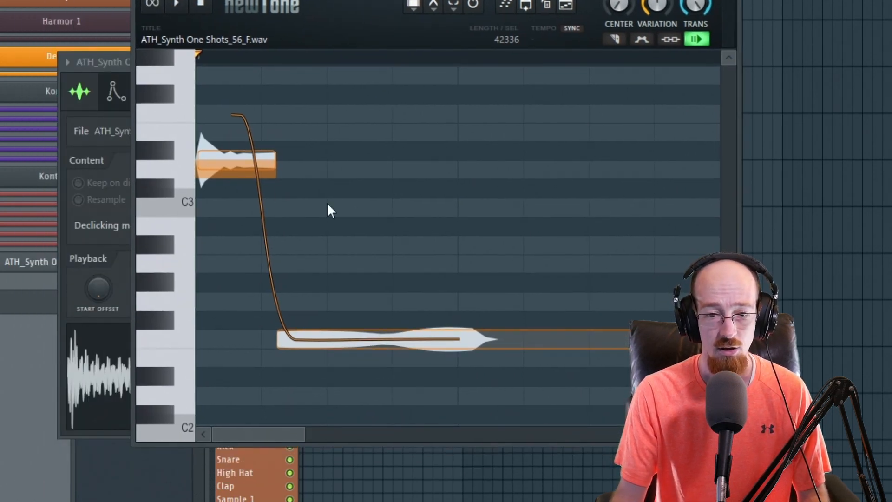
mouse_move(728, 289)
left_mouse_down()
mouse_move(727, 241)
mouse_move(728, 284)
left_mouse_up()
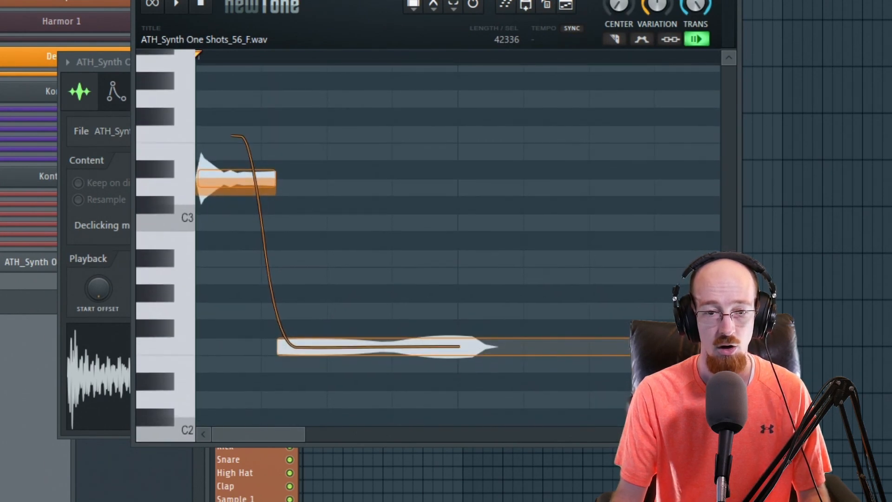
left_click(468, 308)
left_click(373, 349)
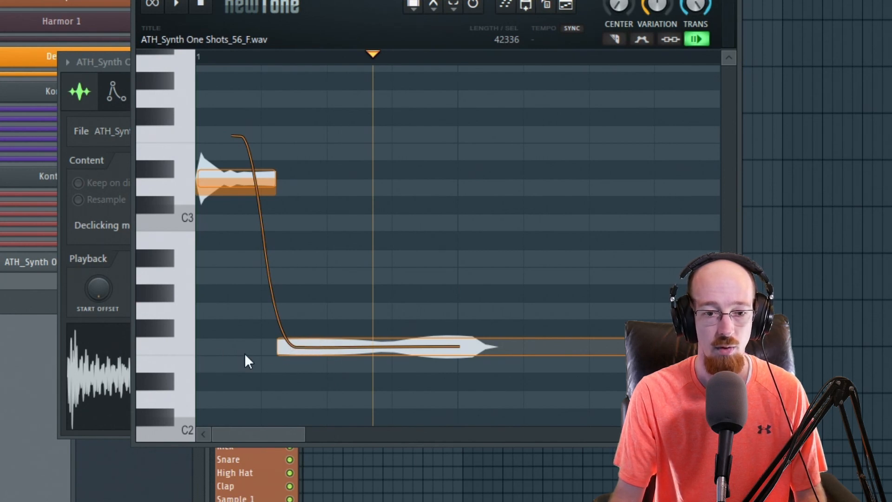
left_click(66, 313)
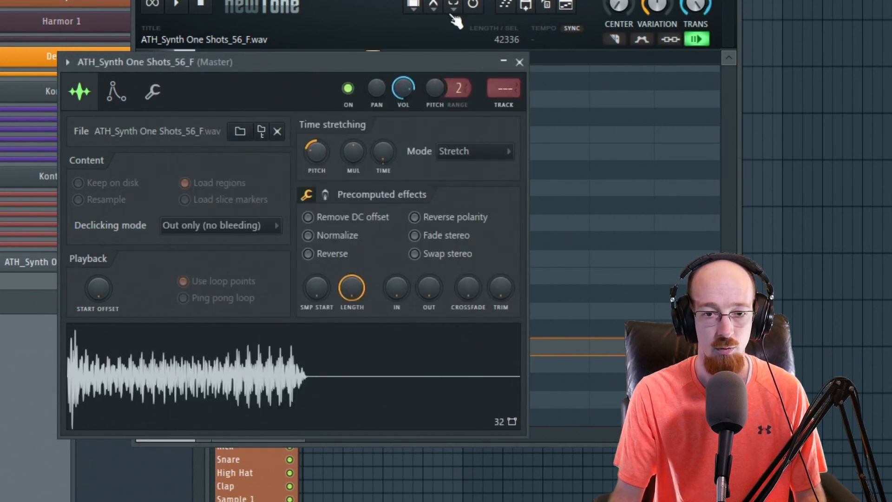
left_click(431, 34)
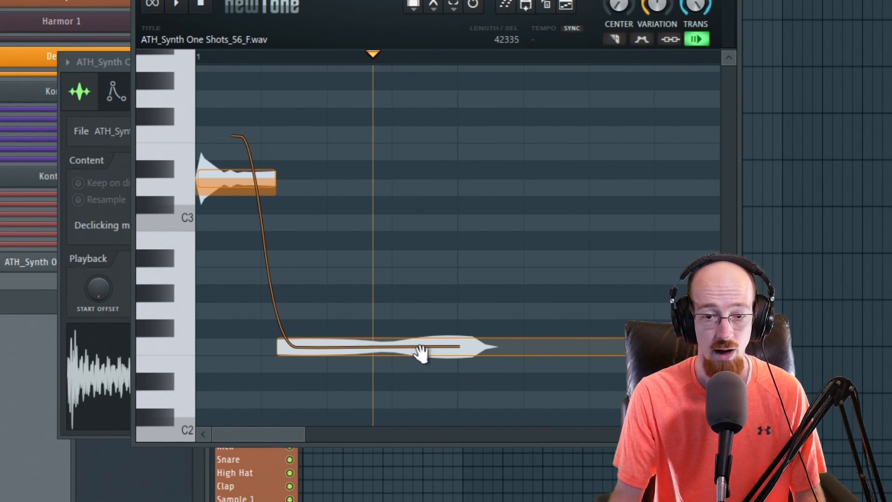
Move the lower note up 7 semitones to C3 and drop the first note onto C3
left_click_drag(444, 342, 445, 222)
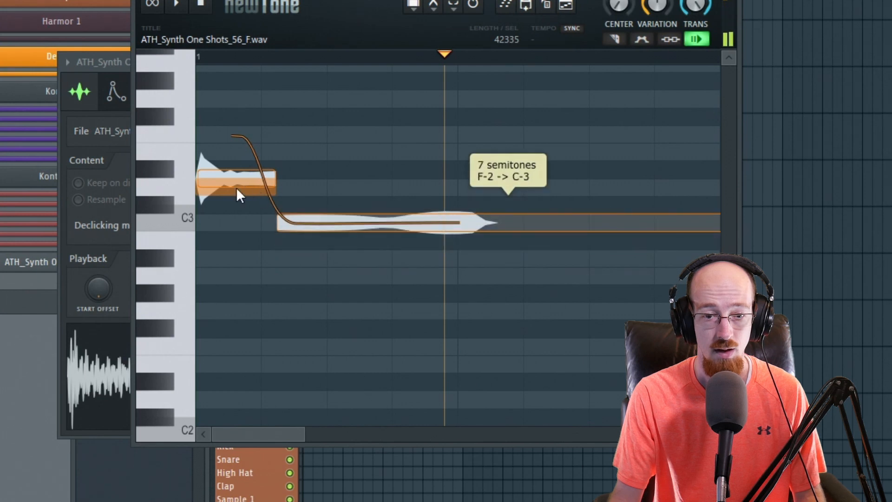
left_click_drag(239, 186, 253, 200)
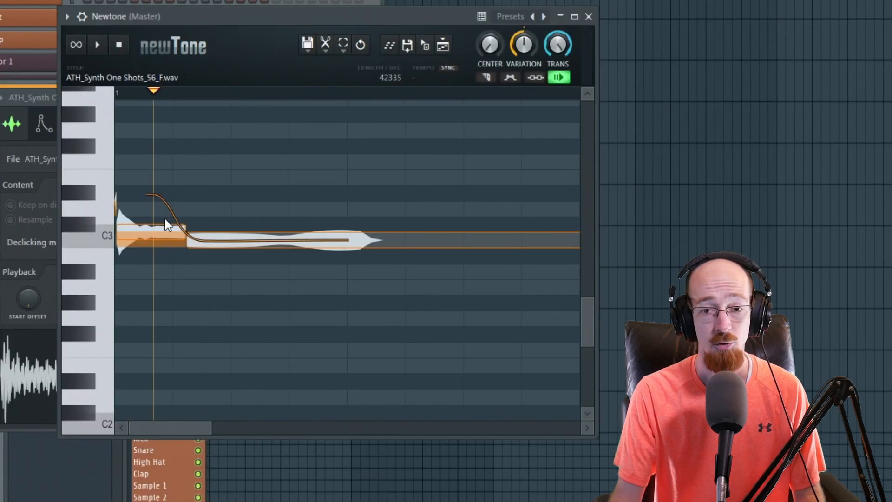
Turn the Center knob to maximum and play back the corrected sample
left_click_drag(489, 47, 489, 5)
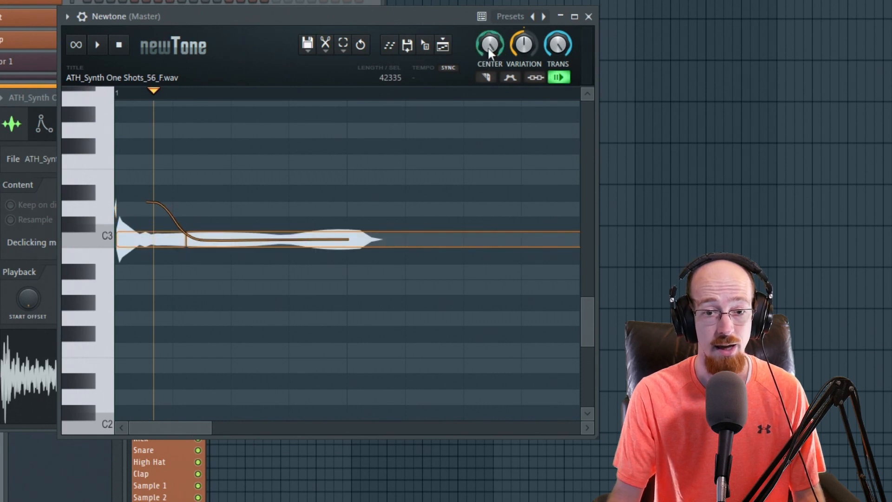
left_click(131, 93)
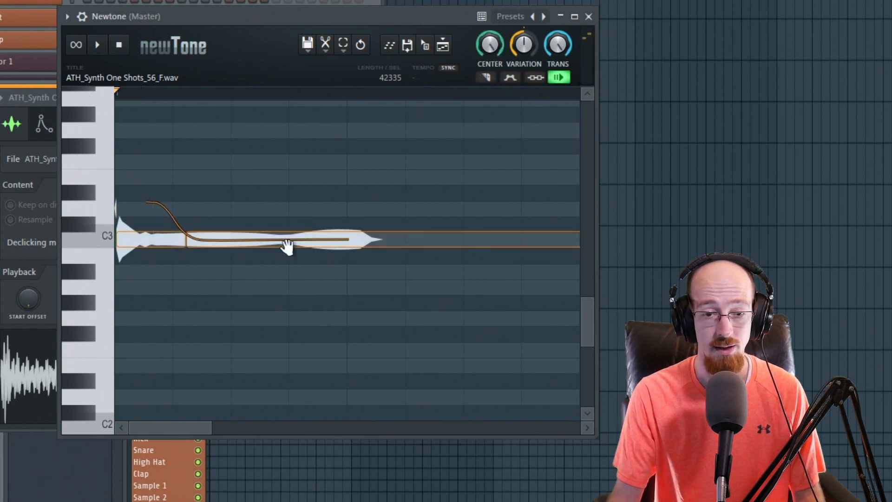
key("space")
key("space")
key("space")
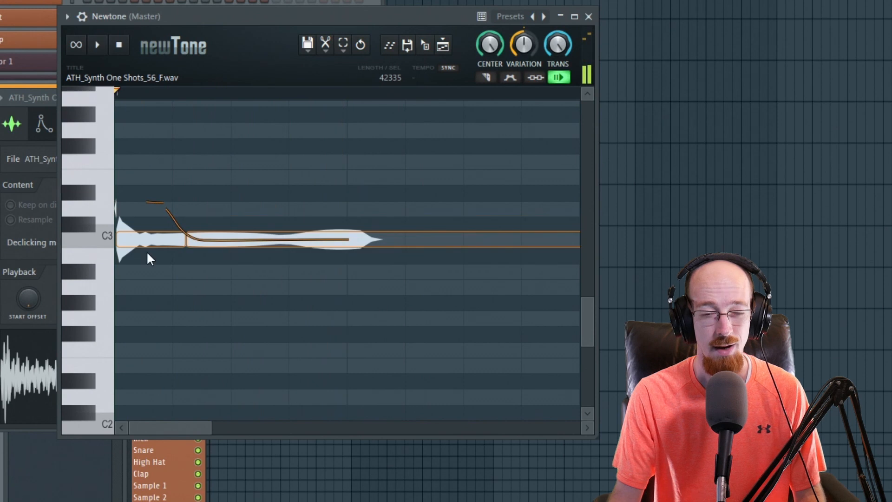
Undo the last four pitch-correction changes
key("ctrl+z")
key("ctrl+z")
key("ctrl+z")
key("ctrl+z")
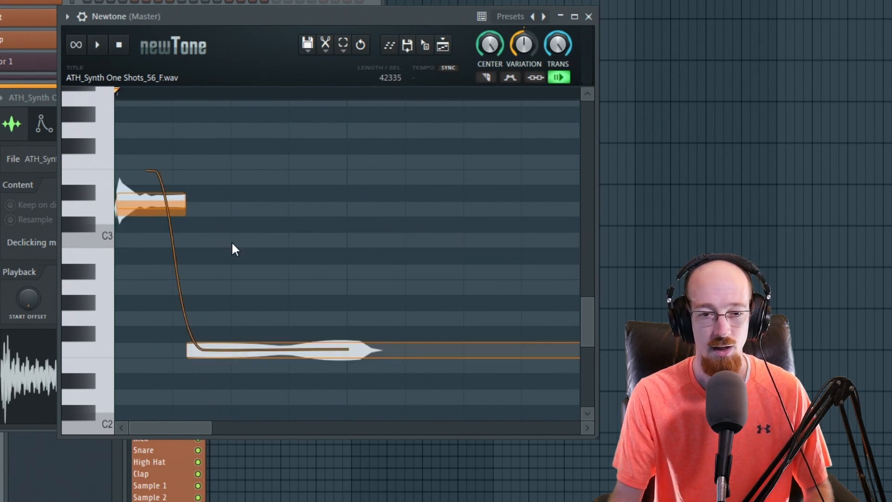
left_click(319, 373)
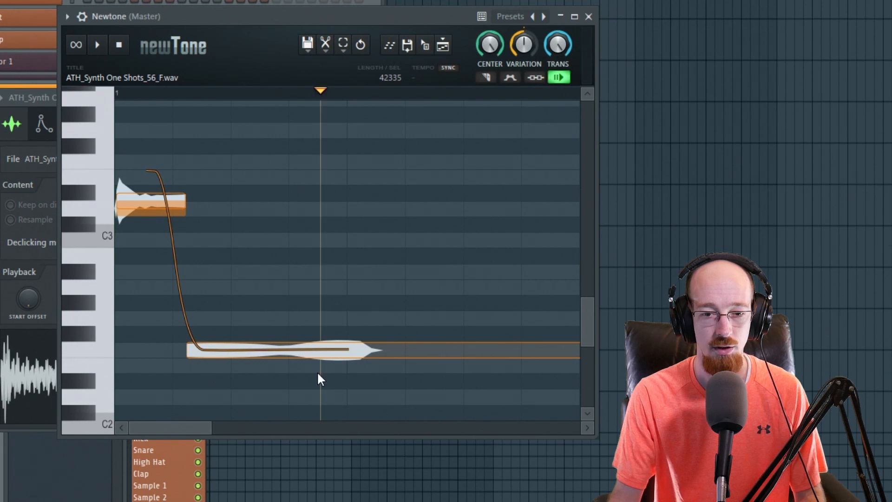
Try moving the lower note up to C3 in the pitch corrector, play it back, and undo the move
left_click(266, 347)
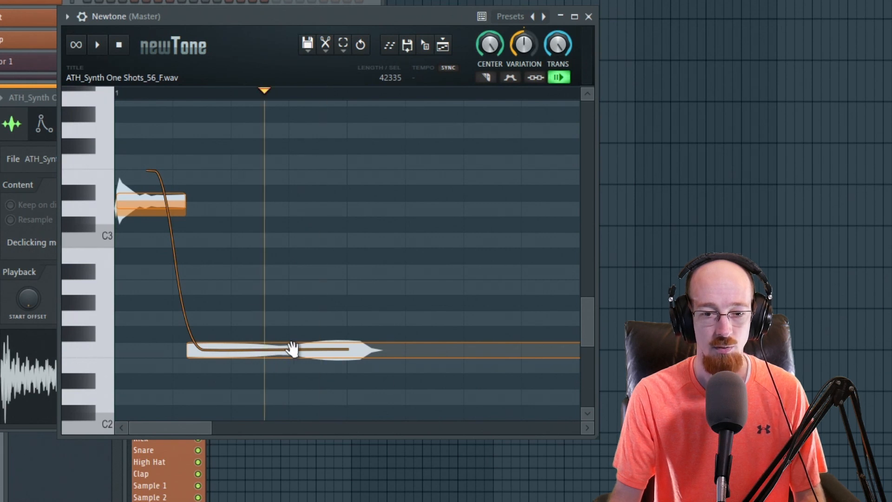
left_click_drag(362, 350, 365, 251)
key("space")
left_click(101, 96)
key("space")
key("space")
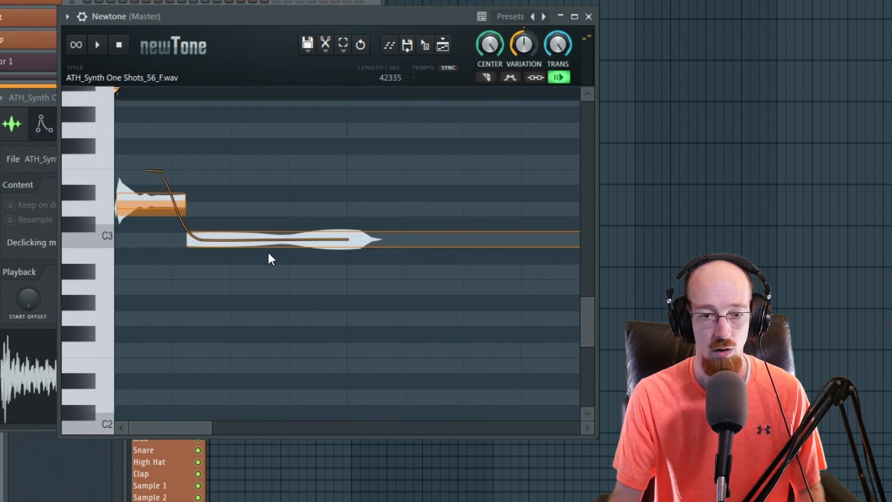
key("ctrl+z")
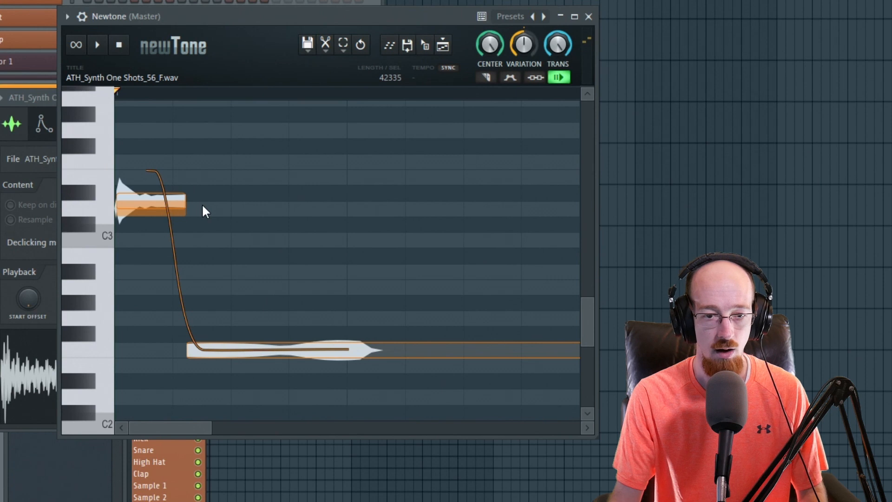
Move the lower note up 7 semitones from F2 to C3 and play back the corrected sample
left_click_drag(362, 349, 370, 242)
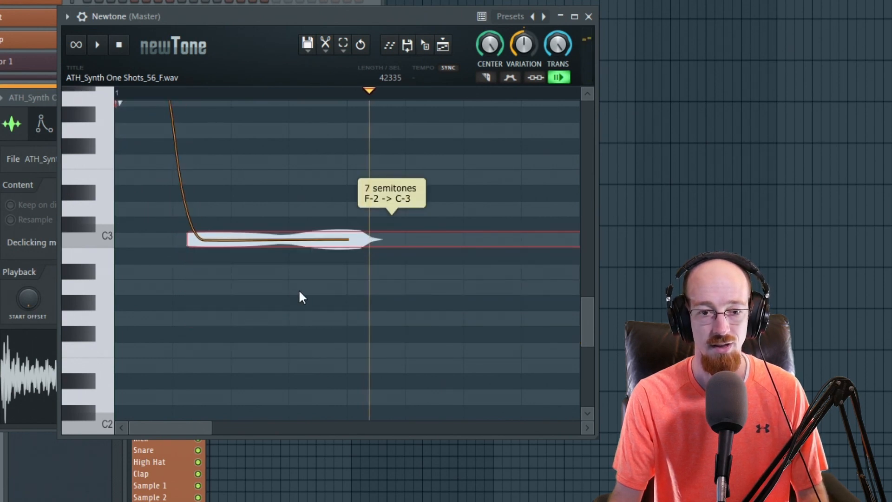
scroll(302, 288, "up", 4)
left_click(3, 179)
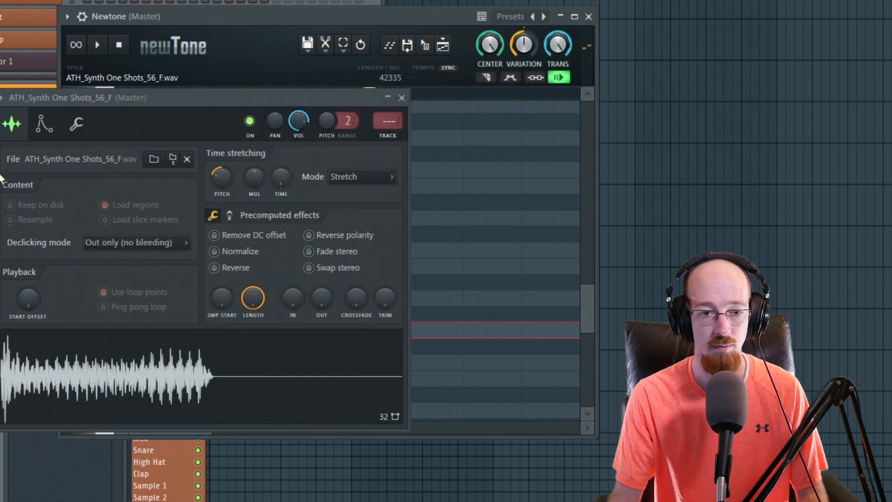
left_click(307, 44)
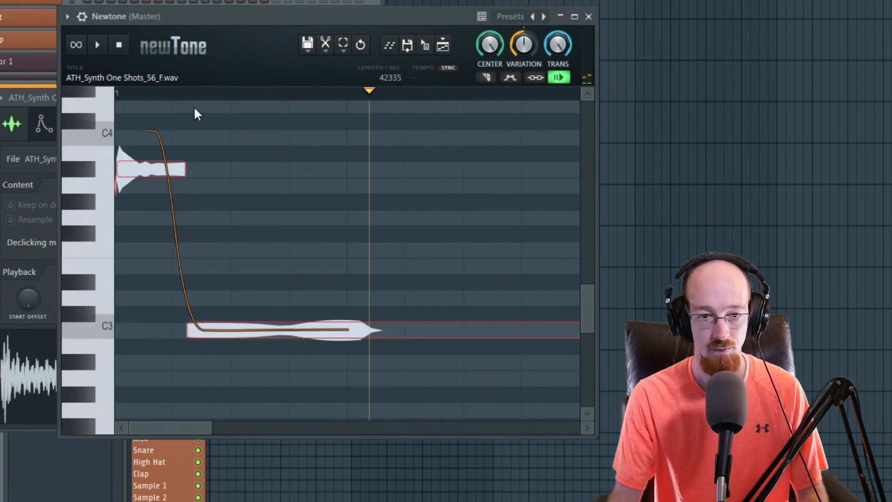
key("space")
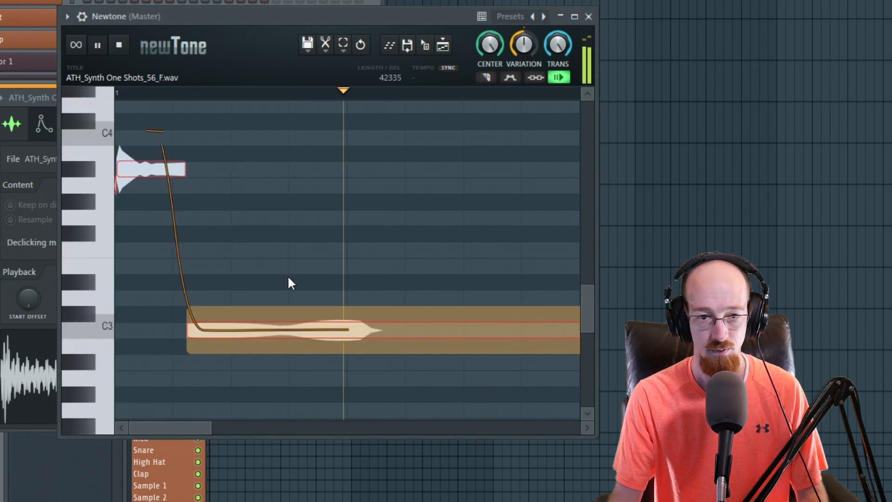
key("space")
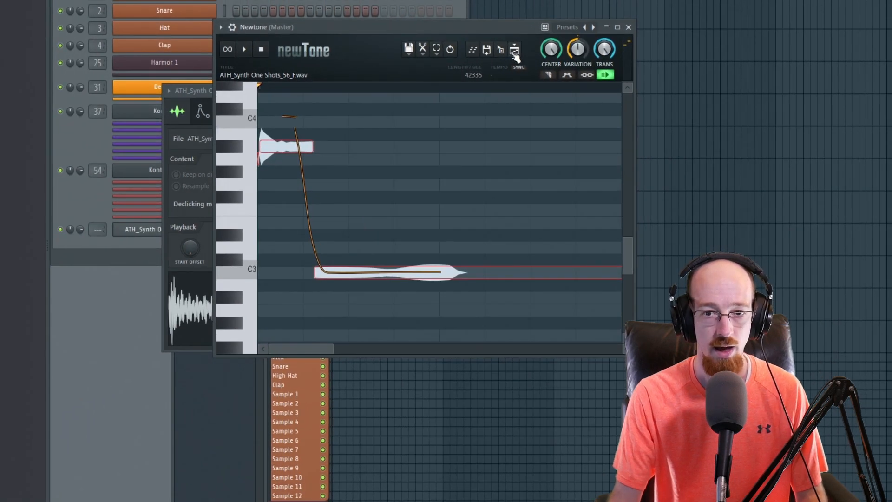
Send the pitch-corrected sample into the channel rack as a new sampler channel and open its settings
left_click_drag(506, 53, 140, 251)
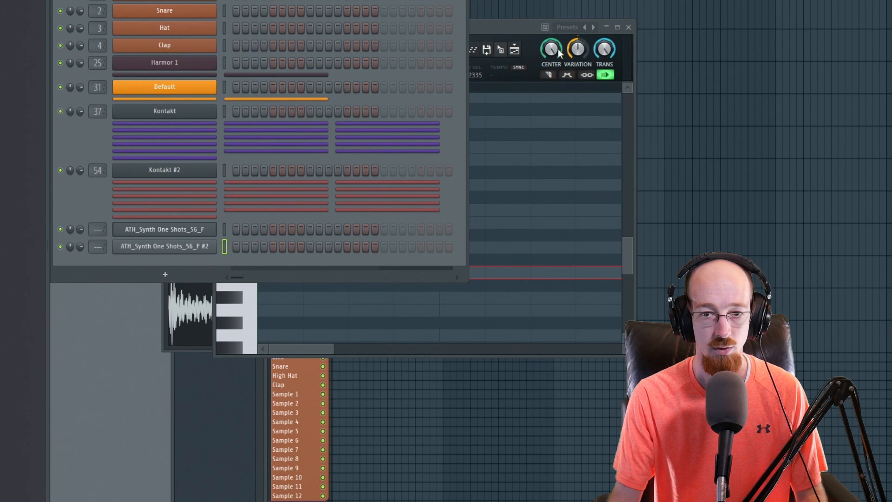
left_click(511, 30)
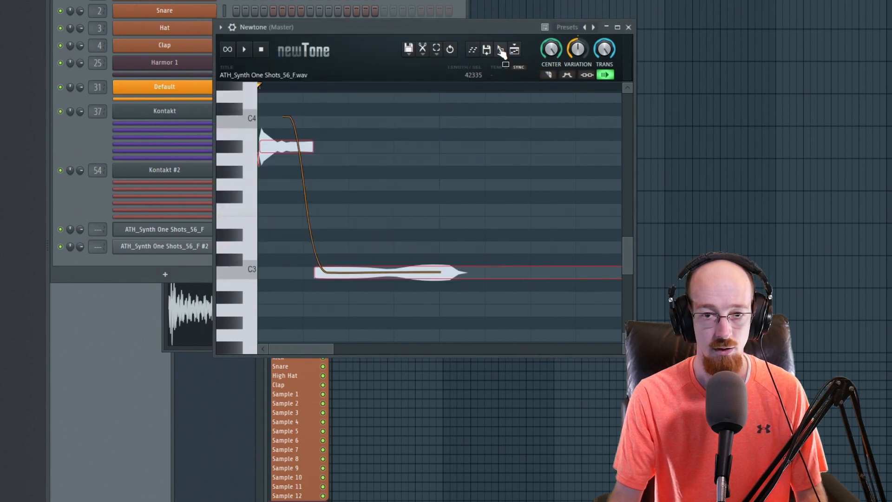
left_click(195, 246)
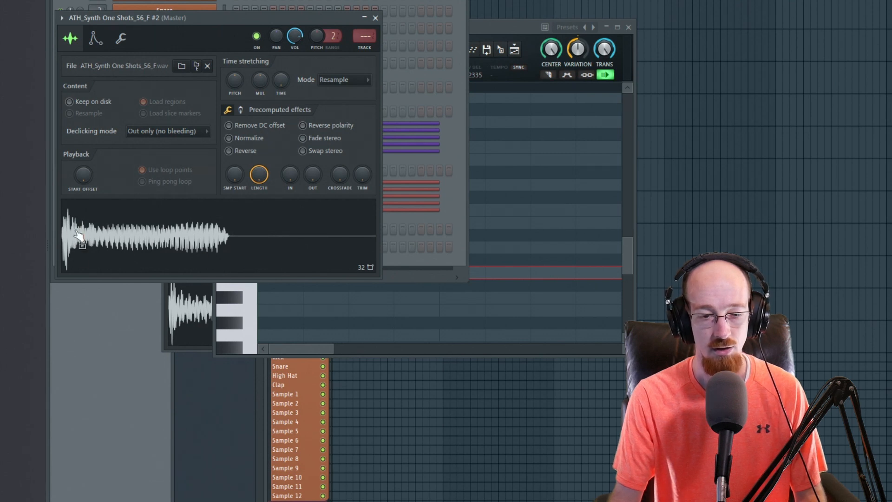
Close the pitch corrector and both sampler settings windows
left_click(498, 29)
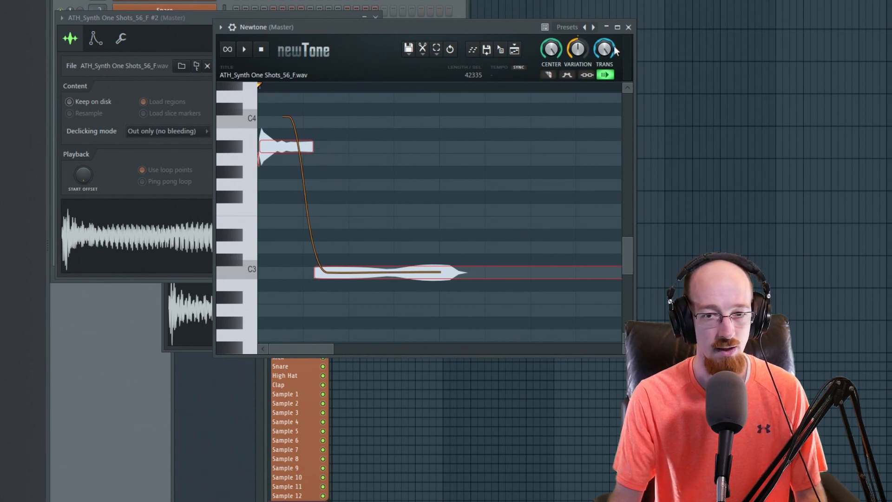
left_click(628, 27)
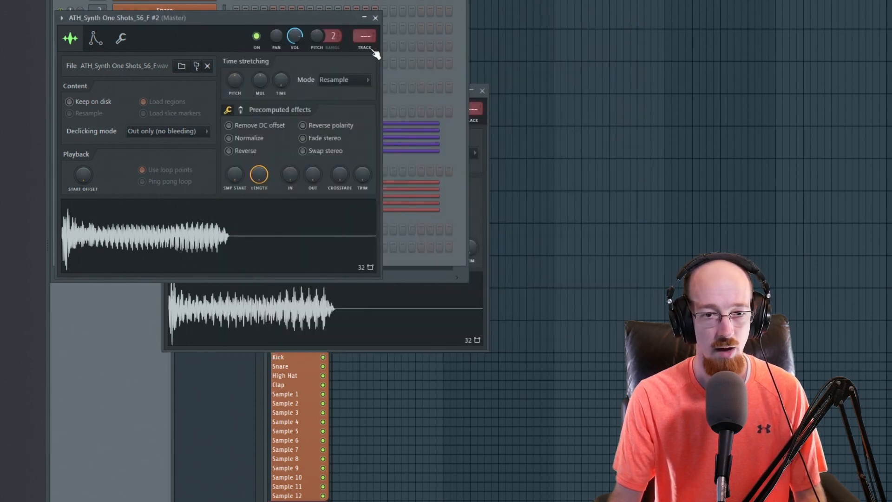
left_click(376, 19)
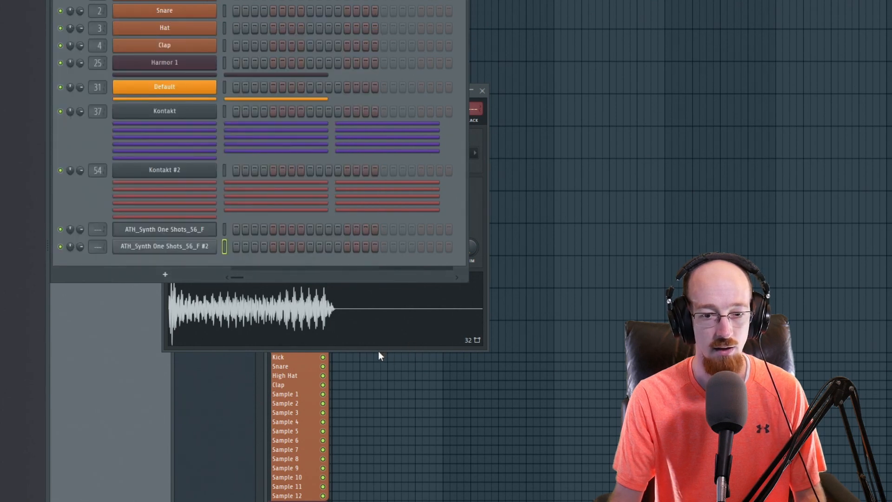
left_click(379, 351)
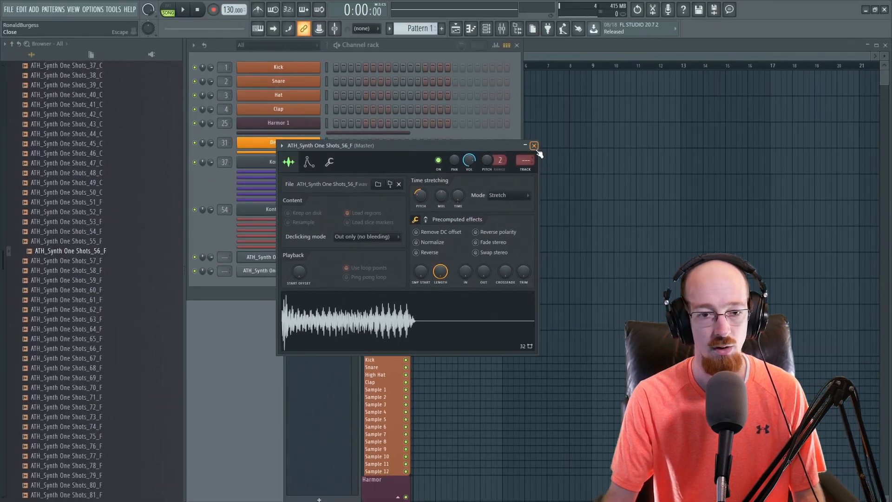
left_click(534, 145)
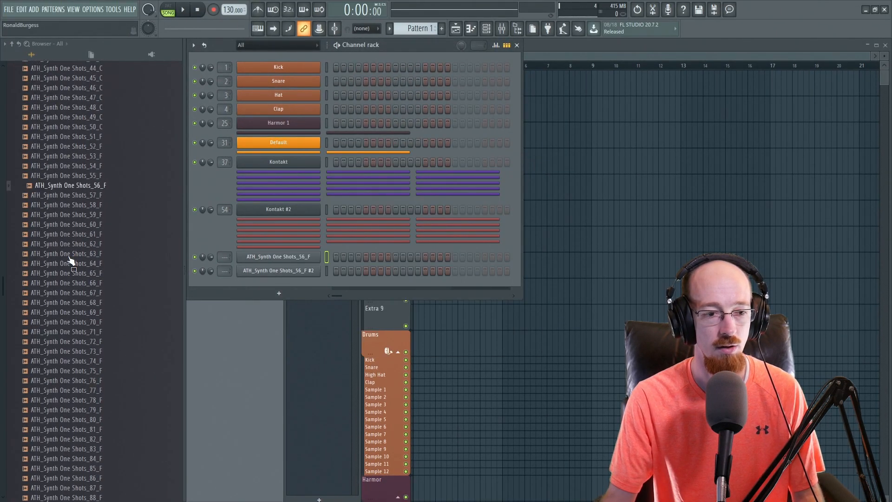
Load ATH_Synth One Shots_77_F from the browser into a new channel and open its sampler settings
scroll(75, 260, "down", 10)
scroll(70, 260, "up", 4)
left_click(65, 280)
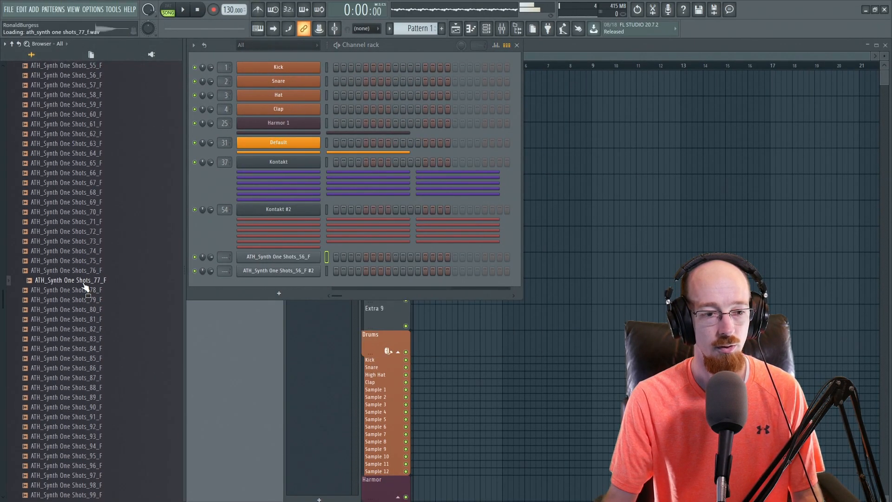
left_click_drag(63, 280, 259, 295)
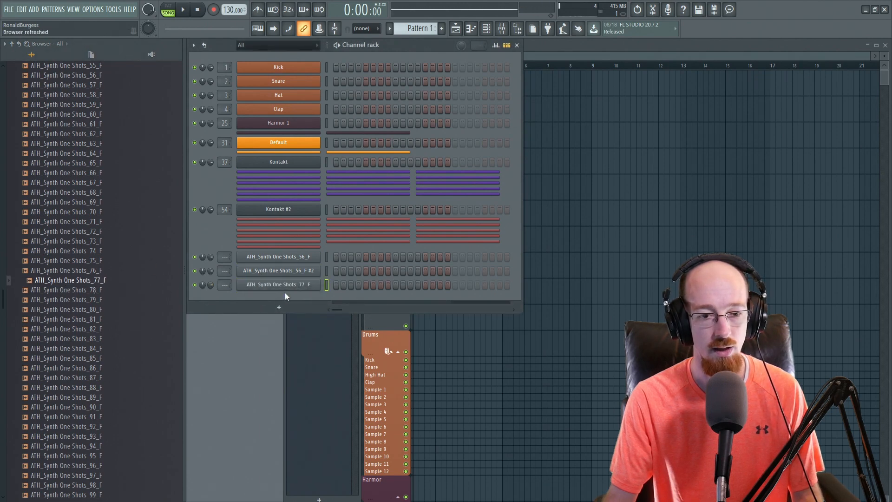
left_click(285, 288)
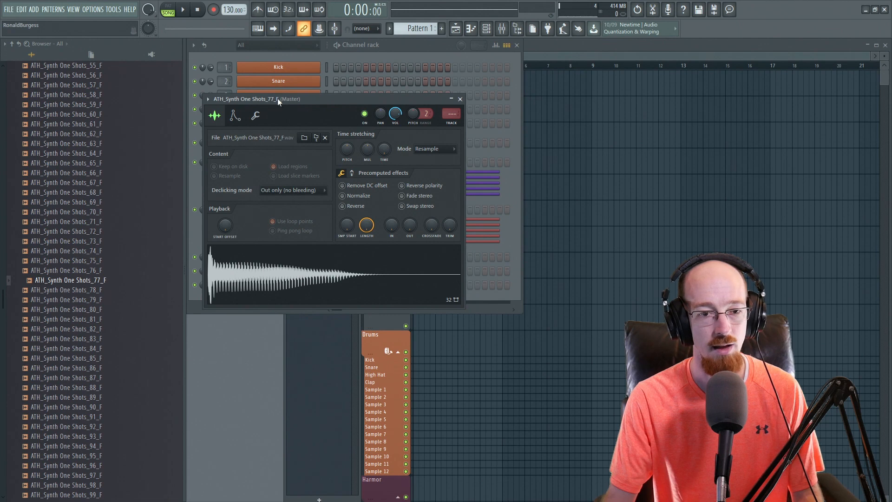
Open the new sample in the pitch corrector to inspect it, then close the editor
right_click(305, 259)
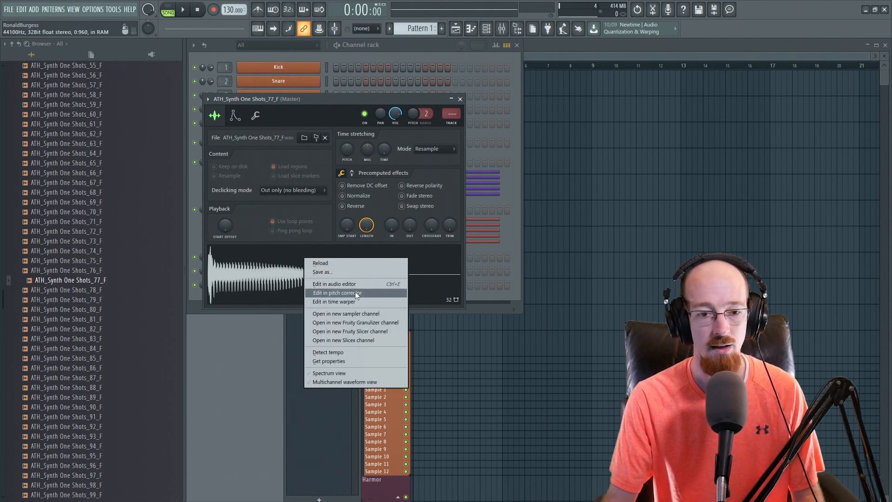
left_click(355, 292)
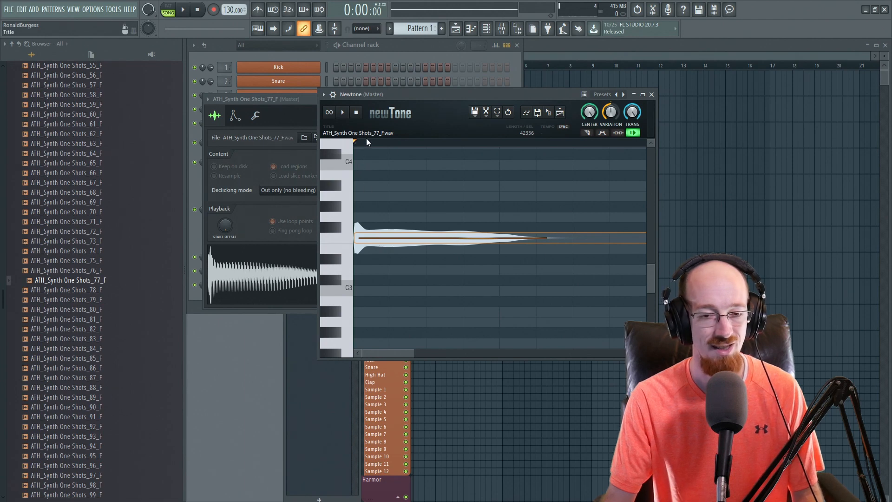
left_click(651, 94)
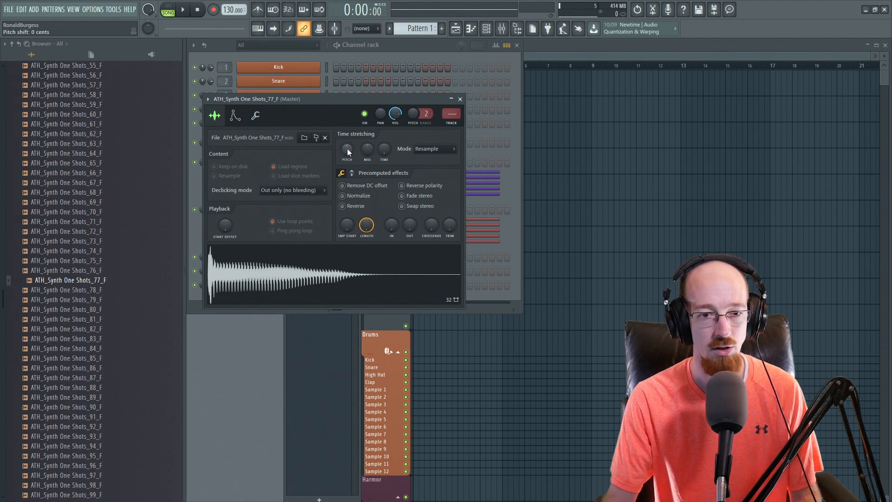
Set the sample's time-stretching pitch to +700 cents and move the sampler window aside
left_click(236, 116)
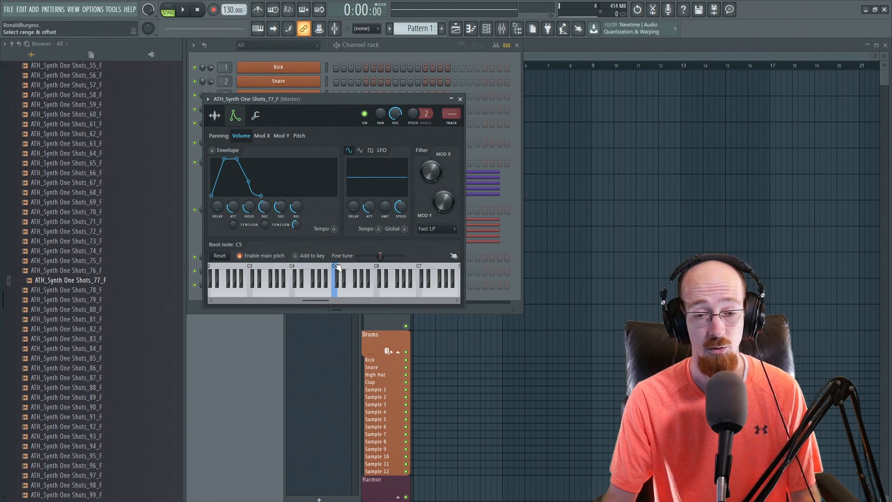
left_click(215, 119)
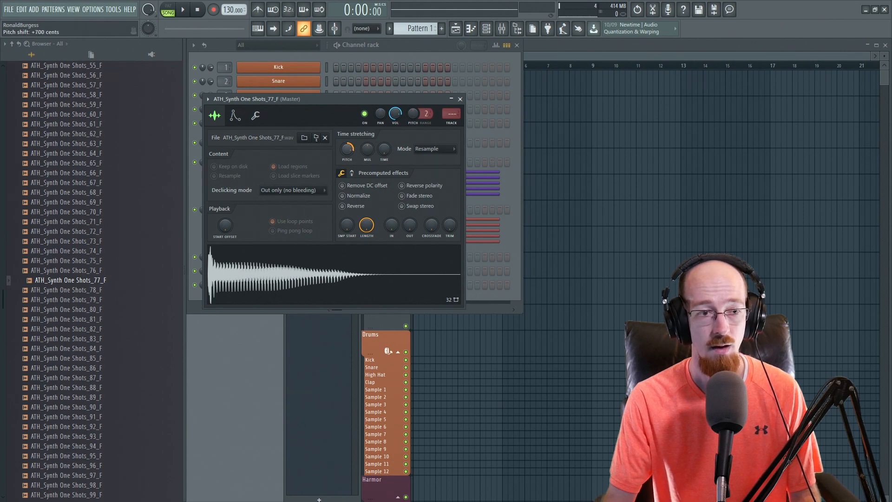
left_click_drag(347, 149, 347, 148)
left_click(315, 271)
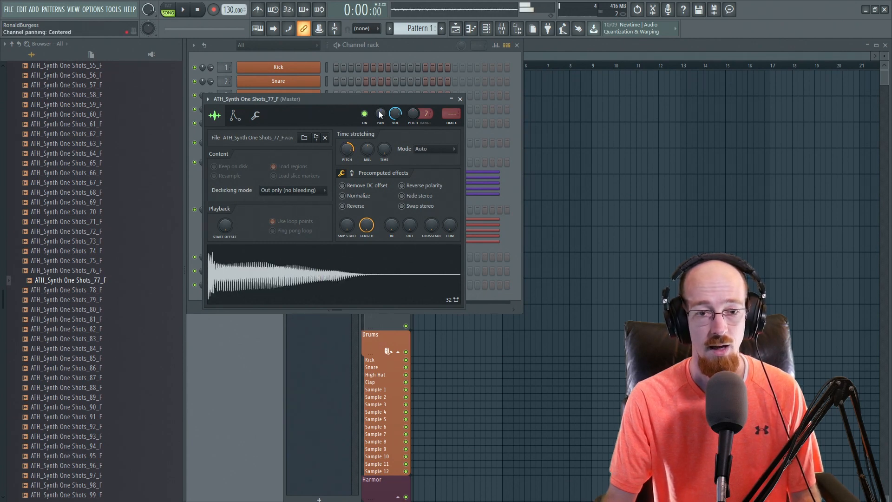
left_click_drag(355, 101, 616, 110)
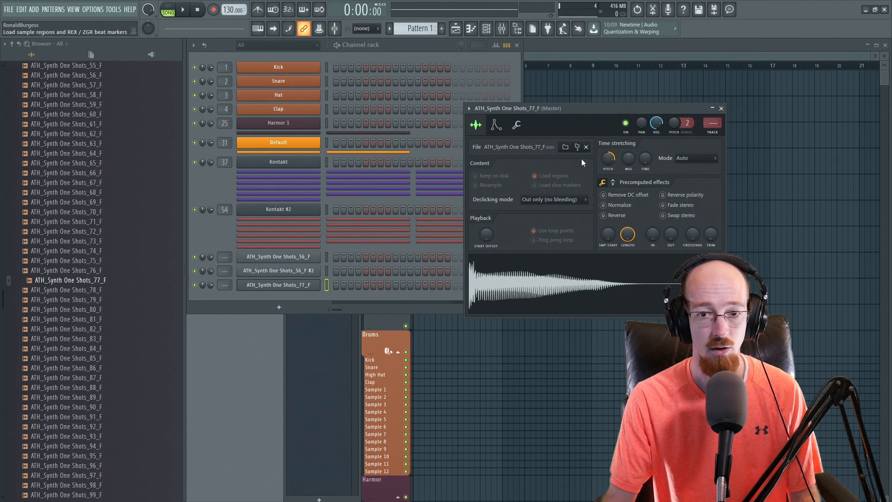
Search the plugin picker for FL key and add an FL Keys instrument channel
key("alt+p")
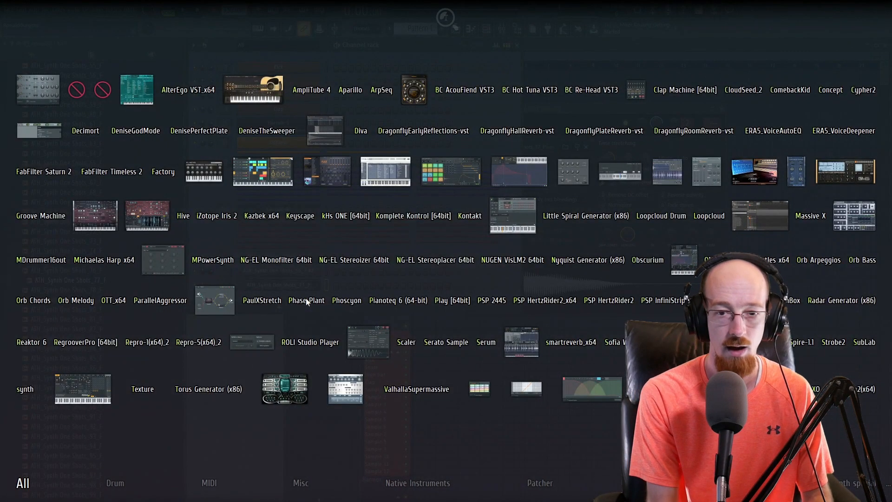
type("FL key")
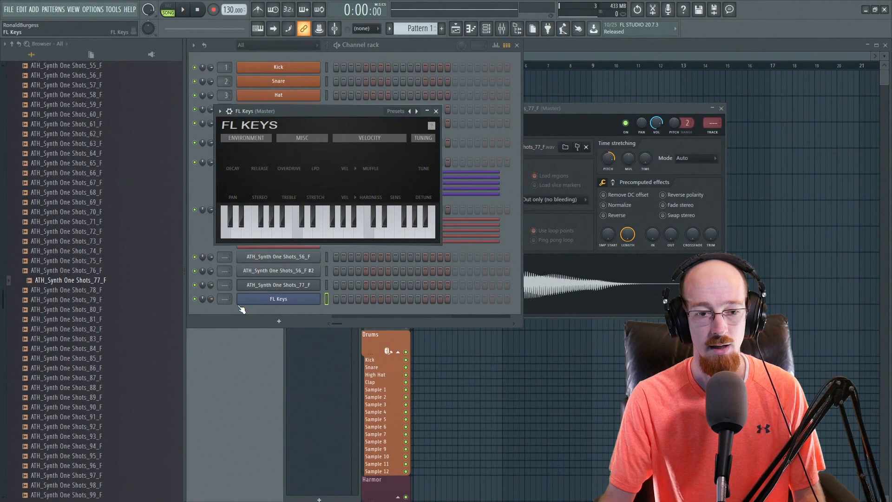
right_click(319, 296)
left_click(344, 287)
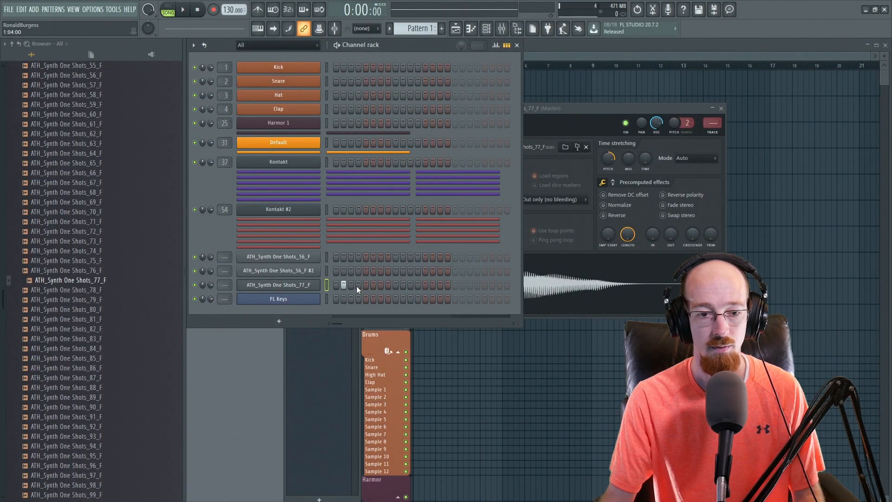
Write a C5, E5 and G5 chord for FL Keys in the piano roll
key("F7")
left_click(351, 243)
left_click(350, 210)
left_click(351, 184)
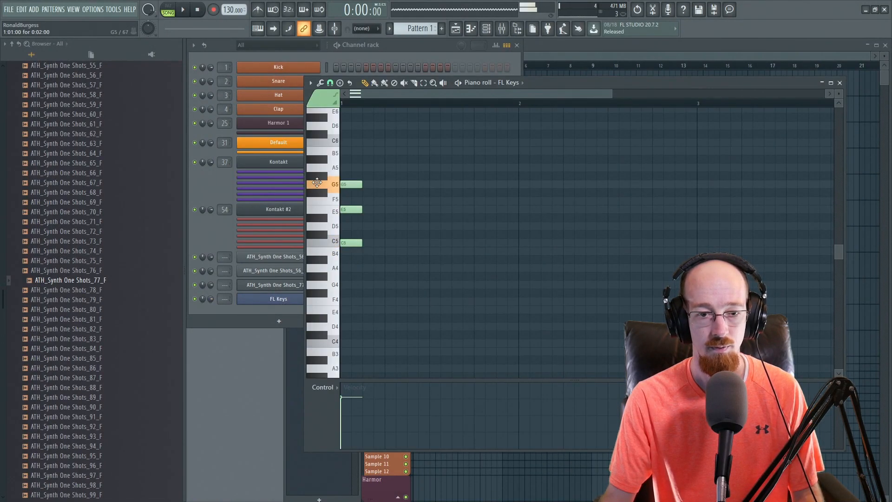
Switch the piano roll to the ATH_Synth One Shots_77_F channel and add a C5 note
left_click(840, 83)
right_click(319, 283)
left_click(335, 284)
left_click(351, 243)
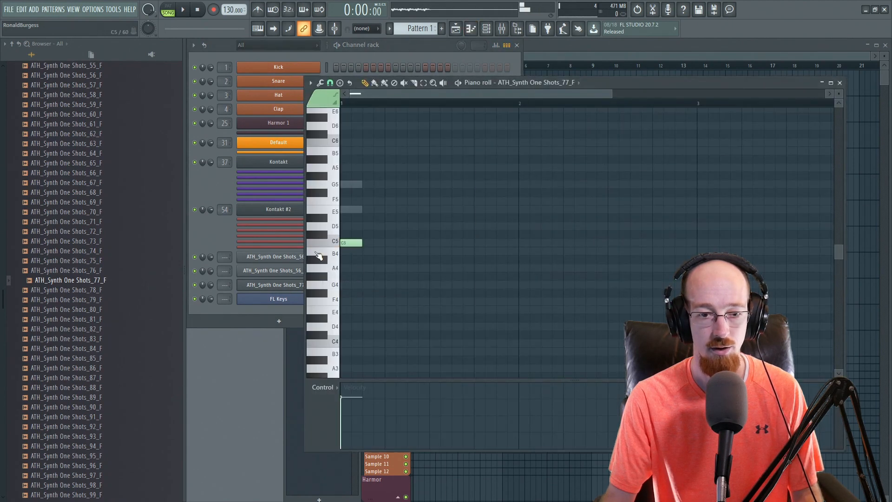
Play the pattern to hear the chord with the sample note
left_click(167, 6)
key("space")
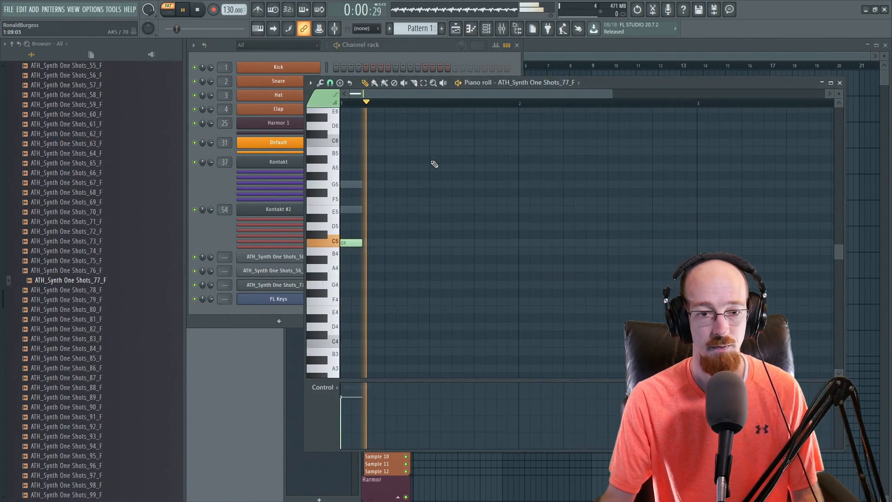
key("space")
Open the 77_F channel's sampler settings, play the pattern, and close the window
left_click(247, 263)
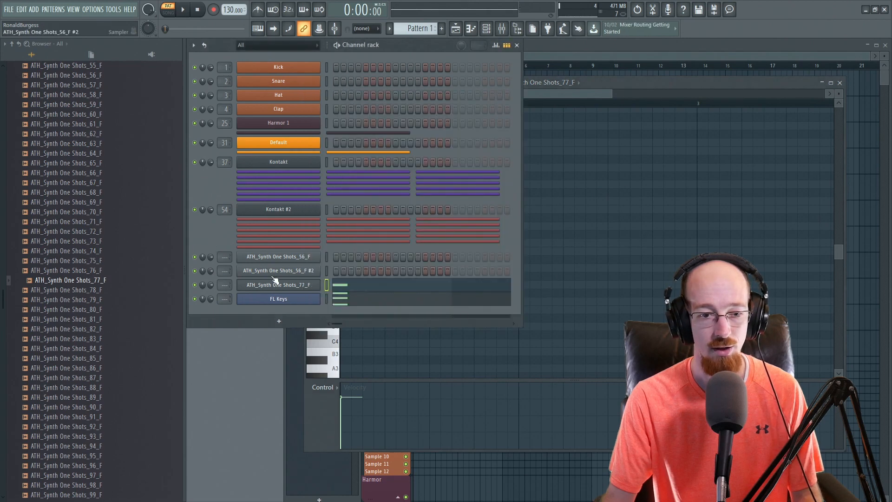
left_click(300, 288)
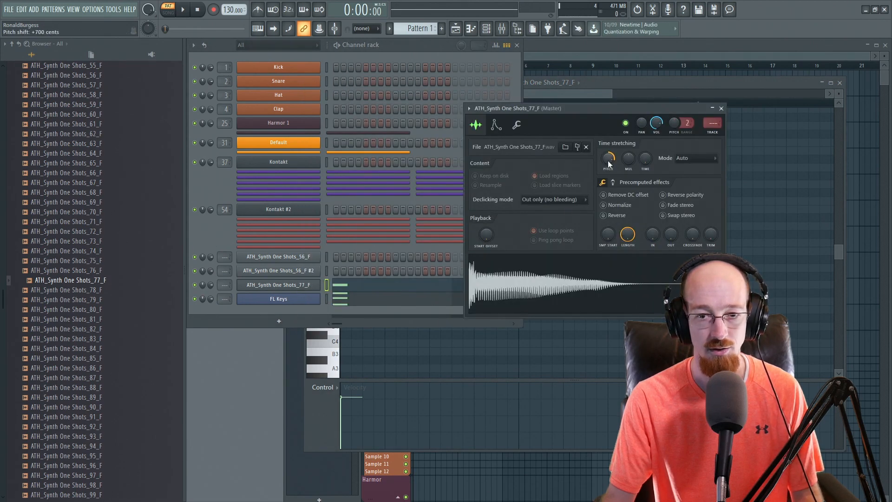
key("space")
key("space")
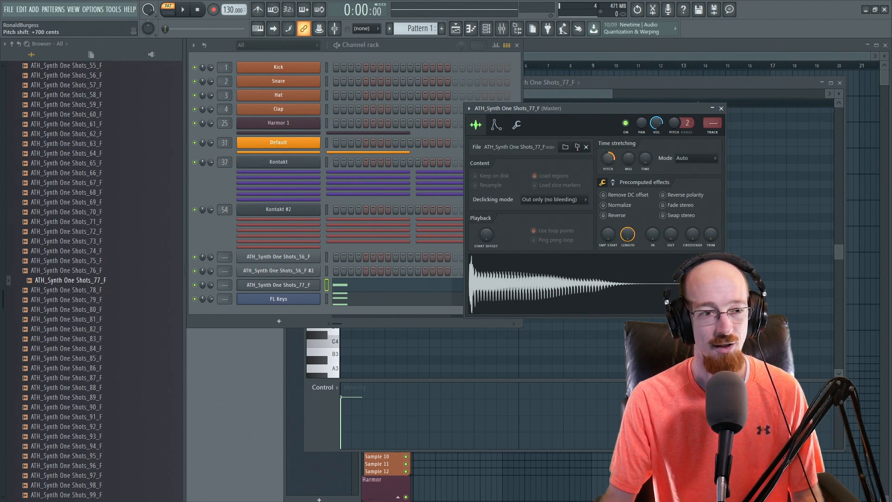
left_click(721, 108)
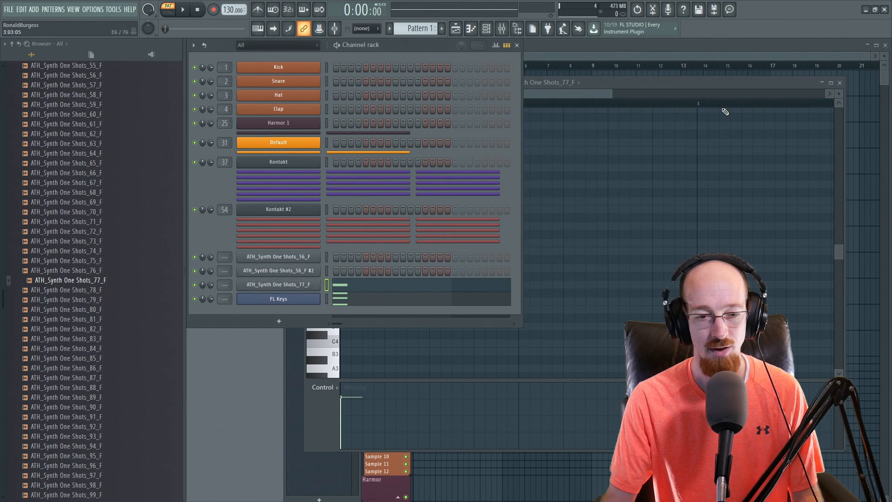